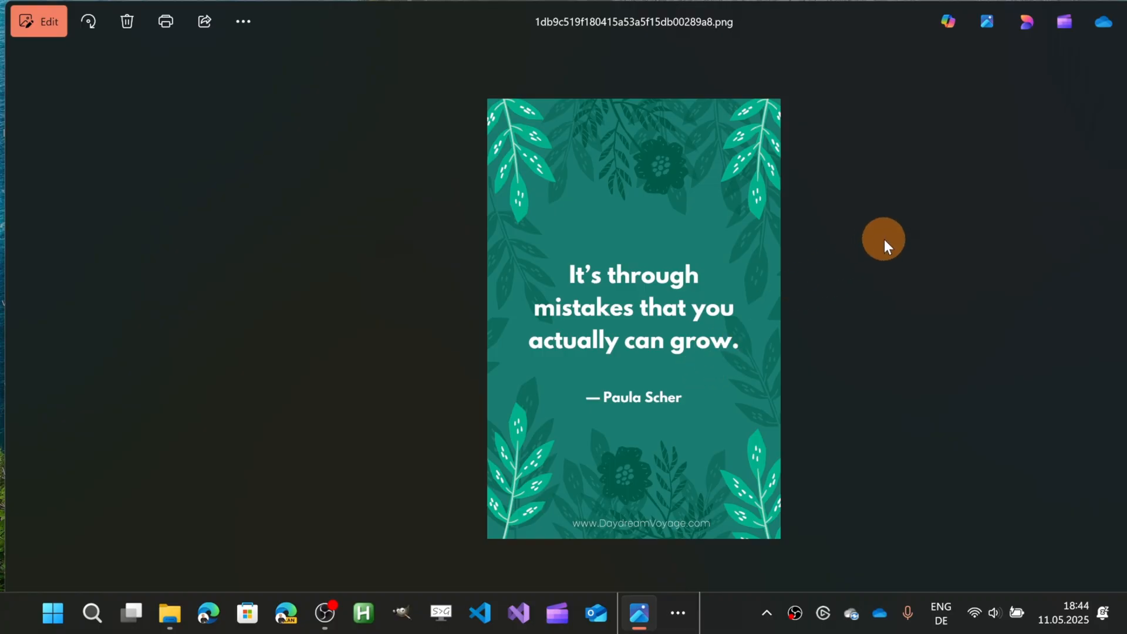
- Maximize the Photos window so the quote image fills the screen
{"action": "double_click", "coordinate": [897, 3]}
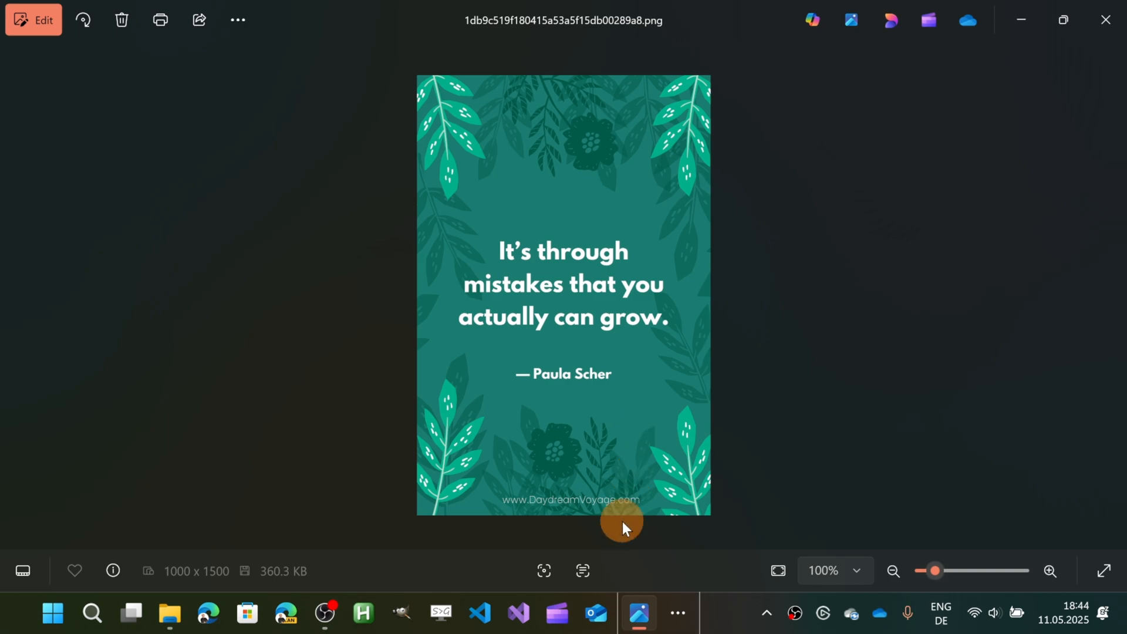
- Scan the image for text and copy the selected quote sentence
{"action": "left_click", "coordinate": [584, 574]}
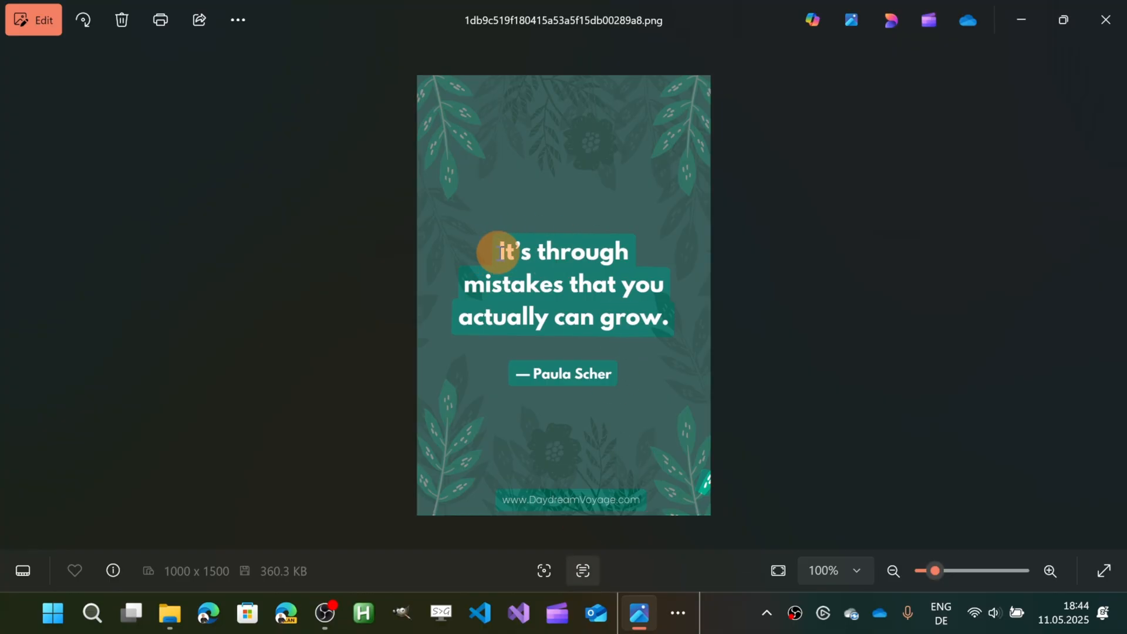
{"action": "left_click_drag", "start_coordinate": [498, 254], "coordinate": [657, 322]}
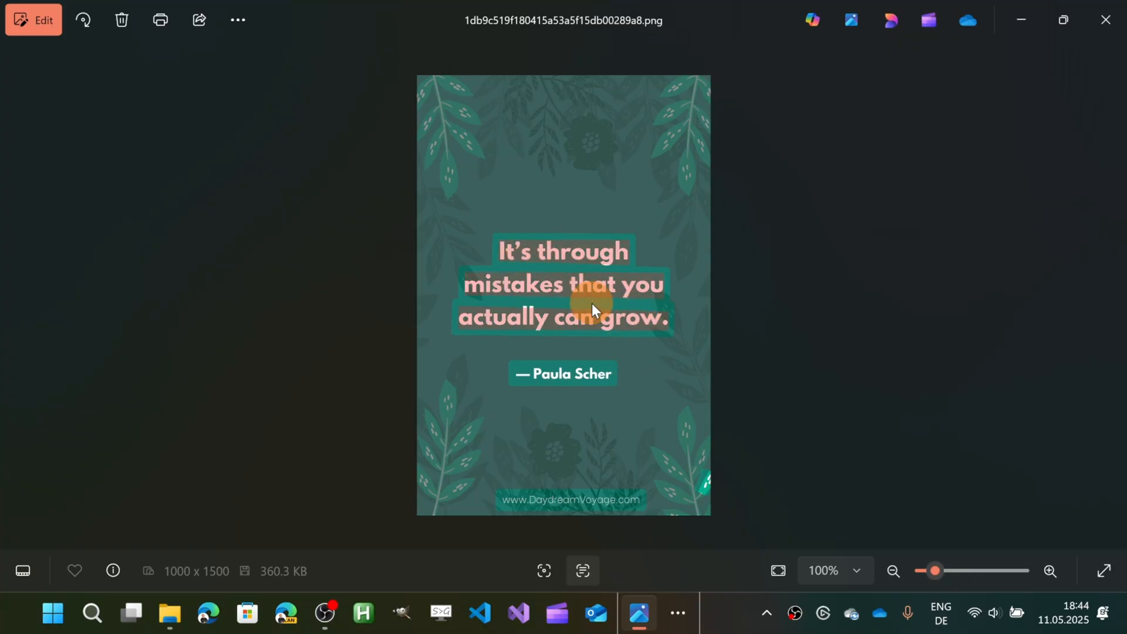
{"action": "right_click", "coordinate": [591, 327]}
{"action": "left_click", "coordinate": [631, 341]}
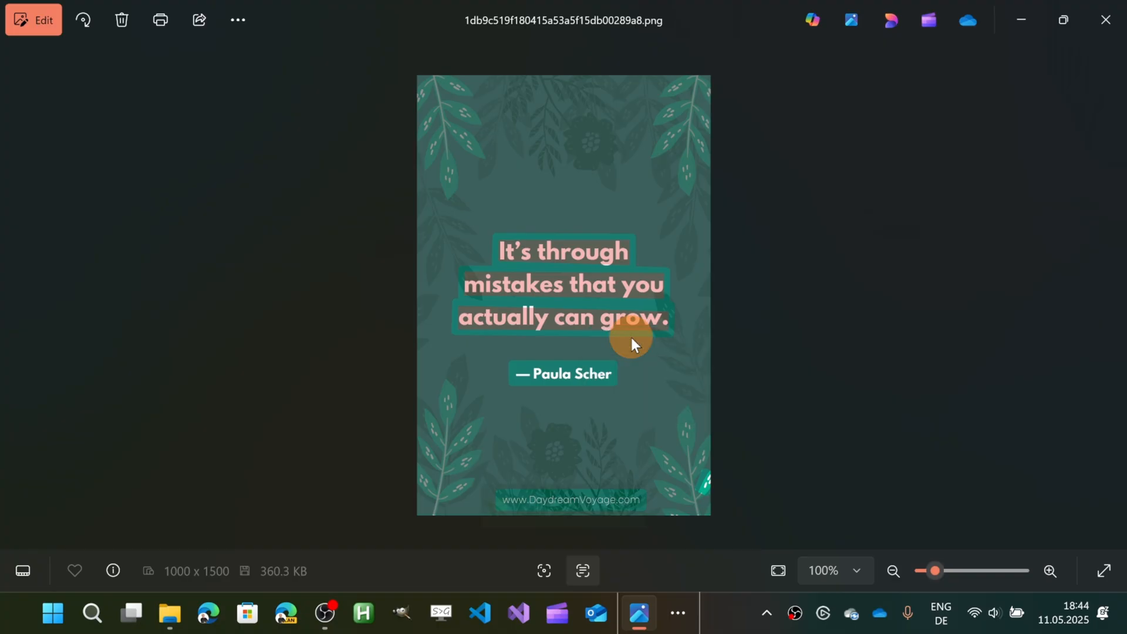
- Select and copy all recognized text, including the Paula Scher attribution, then clear the selection
{"action": "right_click", "coordinate": [608, 322]}
{"action": "left_click", "coordinate": [651, 365]}
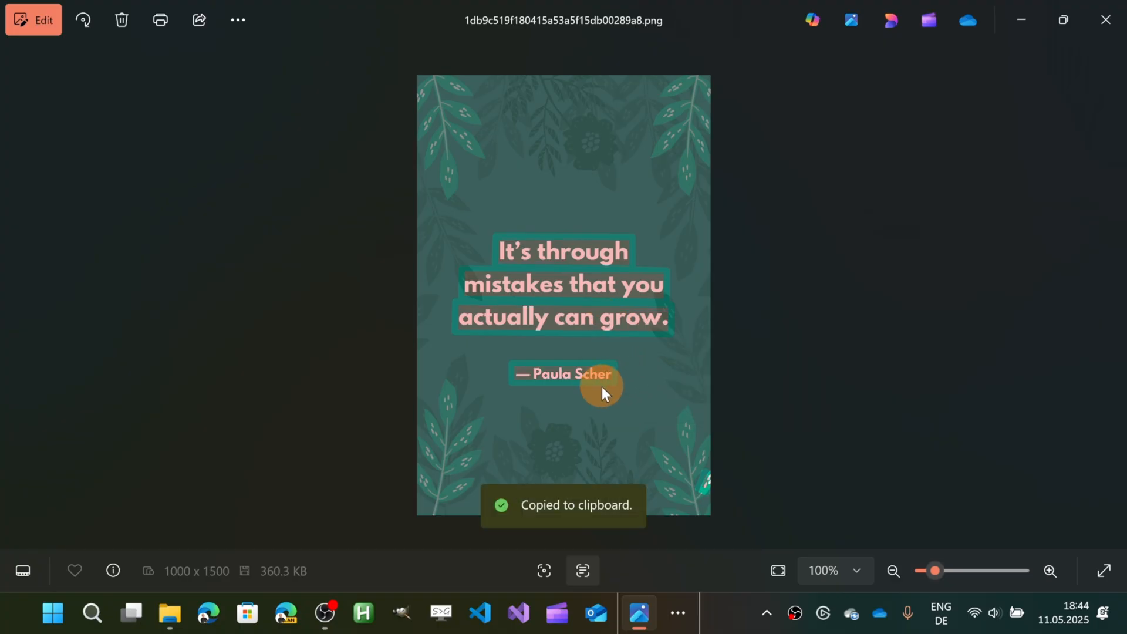
{"action": "left_click", "coordinate": [656, 392]}
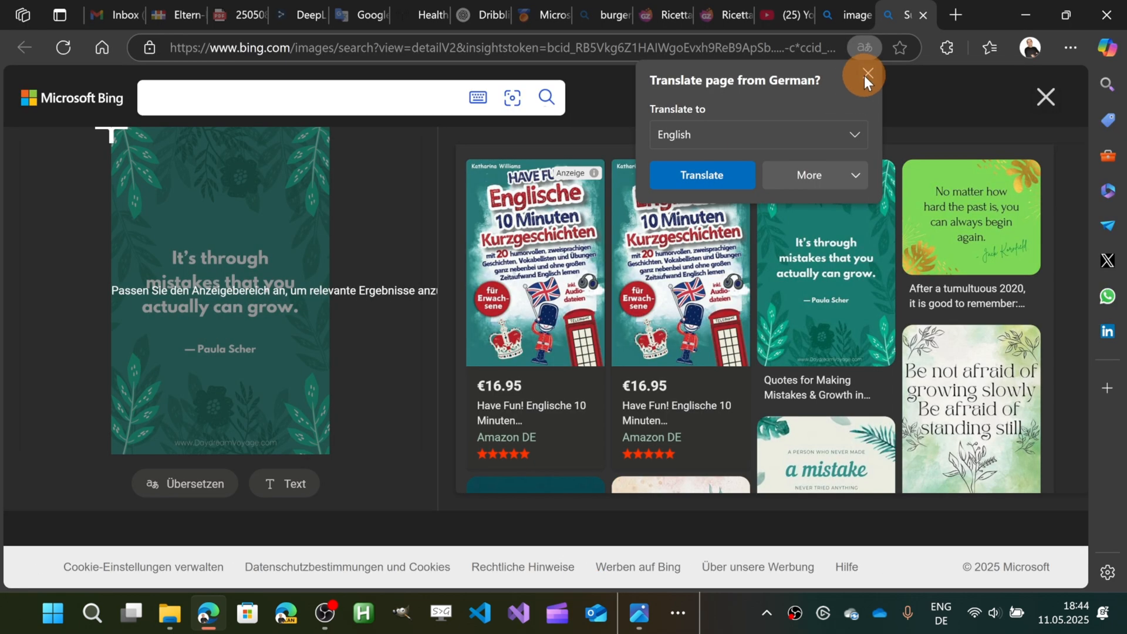
- Dismiss Bing's translate offer and minimize the browser to return to Photos
{"action": "left_click", "coordinate": [865, 78]}
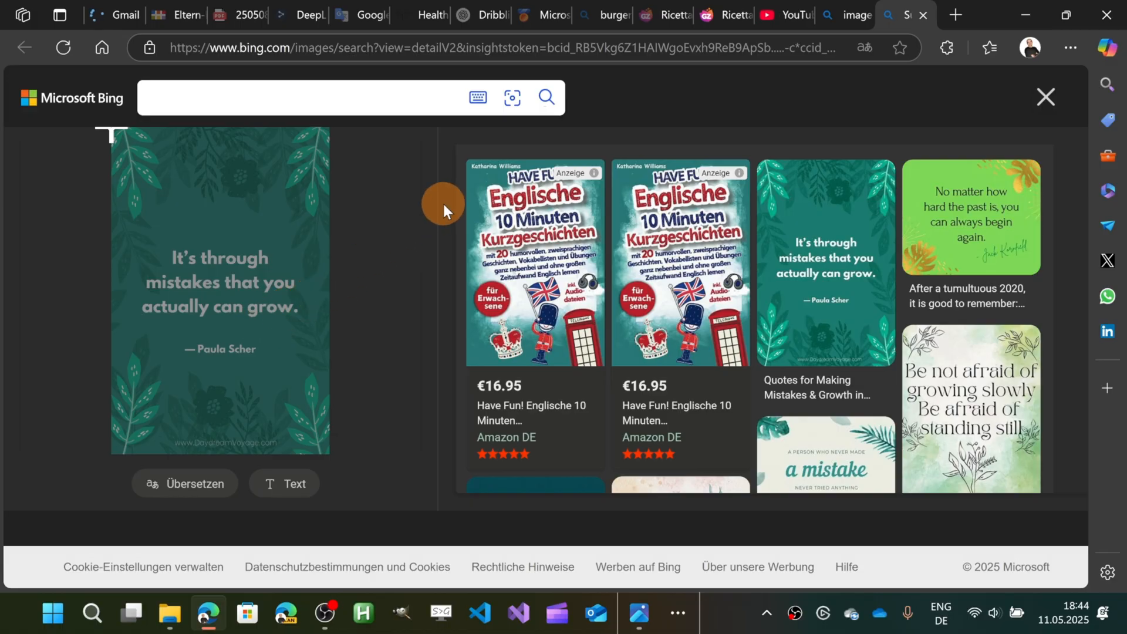
{"action": "mouse_move", "coordinate": [826, 262]}
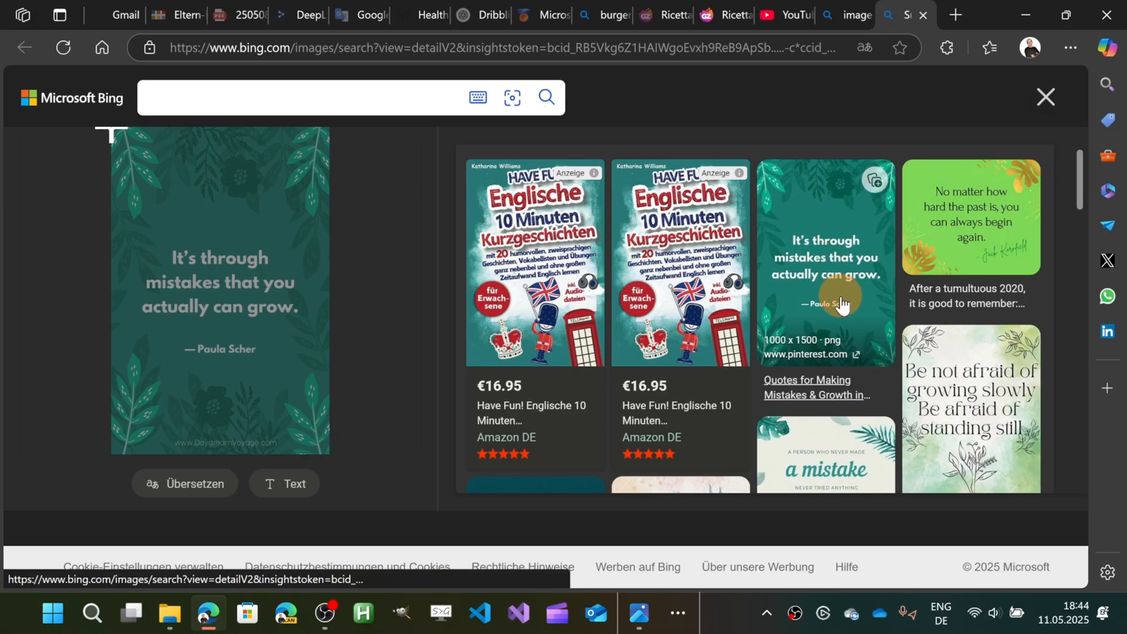
{"action": "scroll", "coordinate": [830, 272], "scroll_direction": "down", "scroll_amount": 2}
{"action": "scroll", "coordinate": [810, 255], "scroll_direction": "up", "scroll_amount": 2}
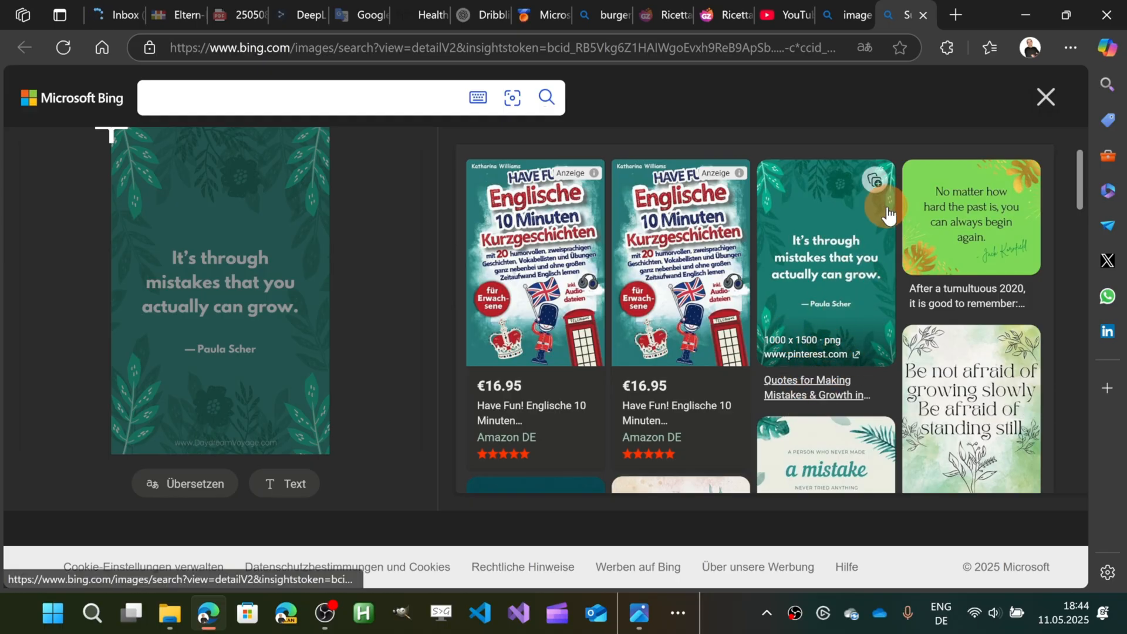
{"action": "left_click", "coordinate": [1043, 4]}
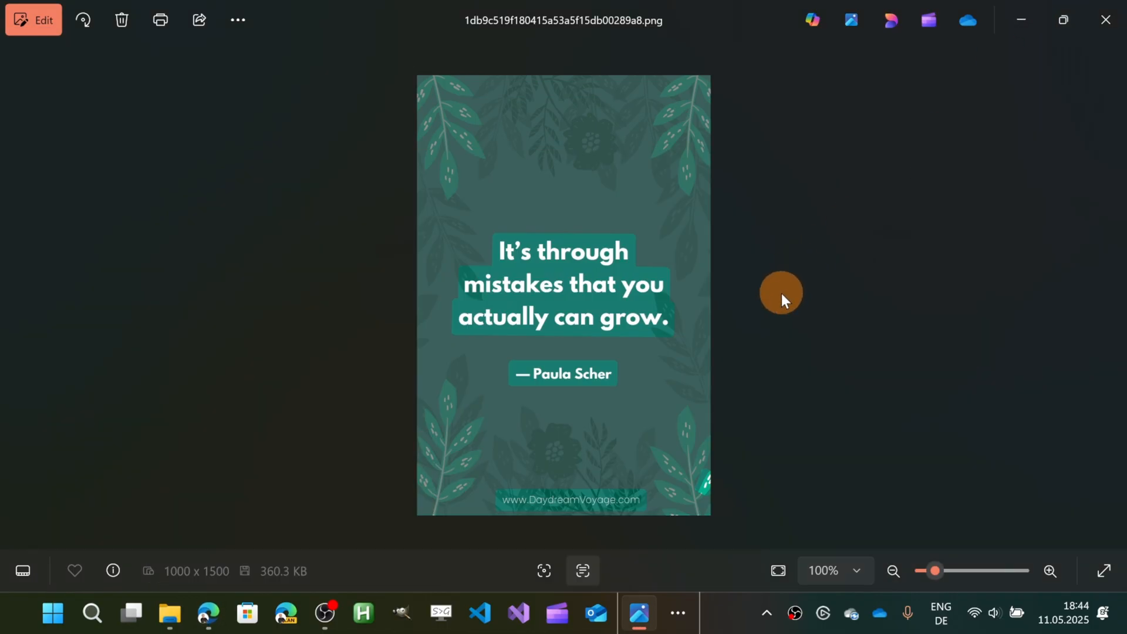
- Turn off the Scan text overlay on the quote image
{"action": "left_click", "coordinate": [582, 573]}
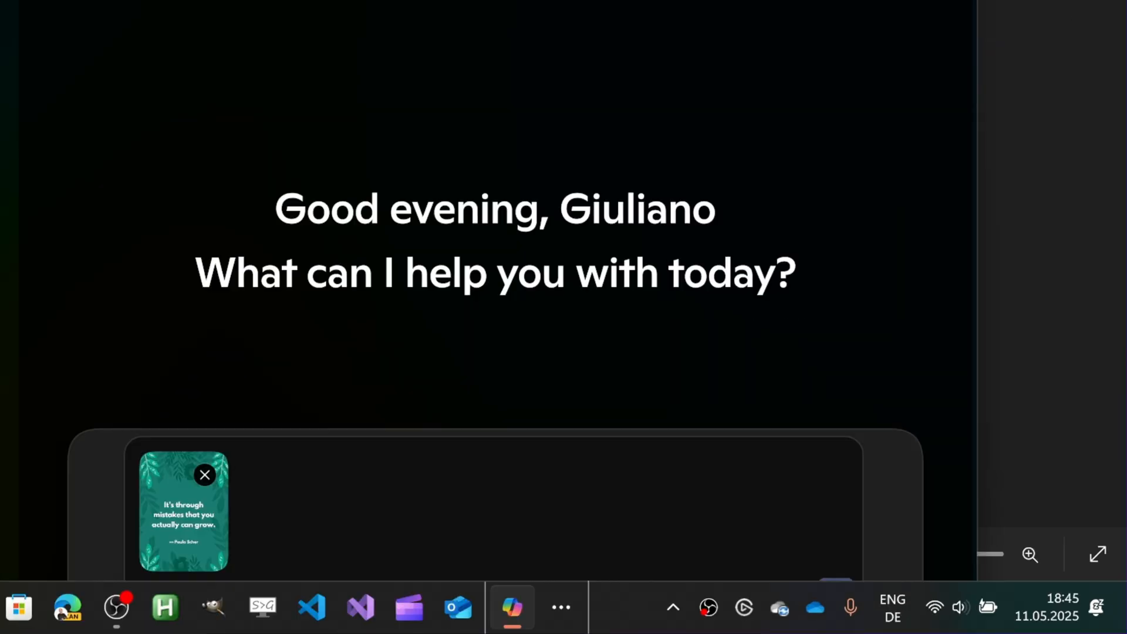
- Send Copilot the attached image with the request "please extract the text"
{"action": "left_click", "coordinate": [411, 432]}
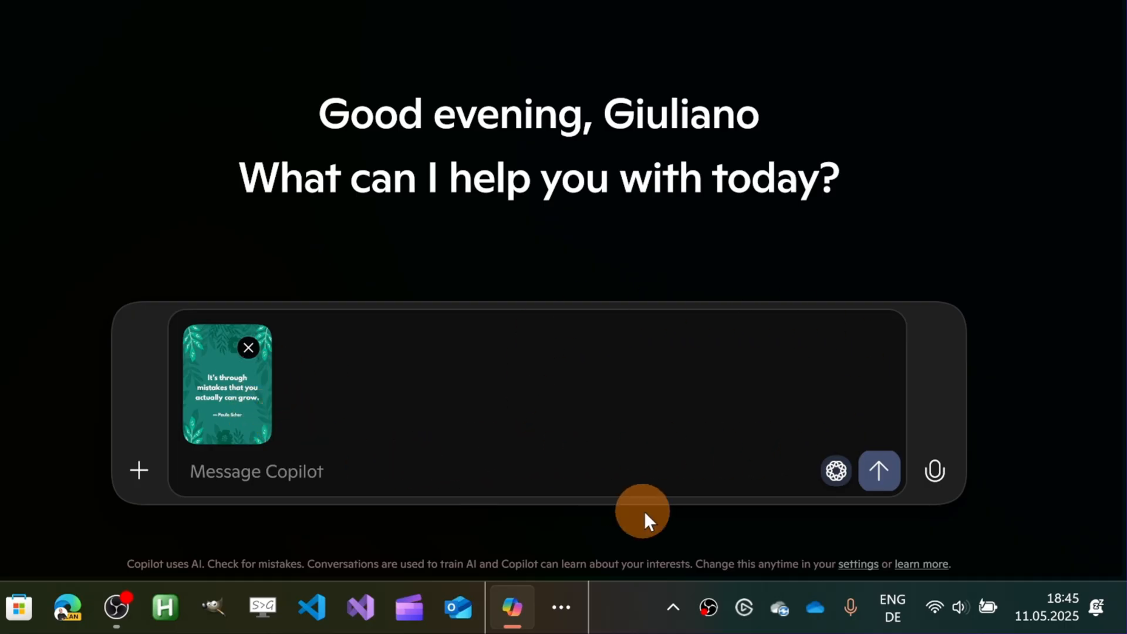
{"action": "left_click", "coordinate": [441, 471]}
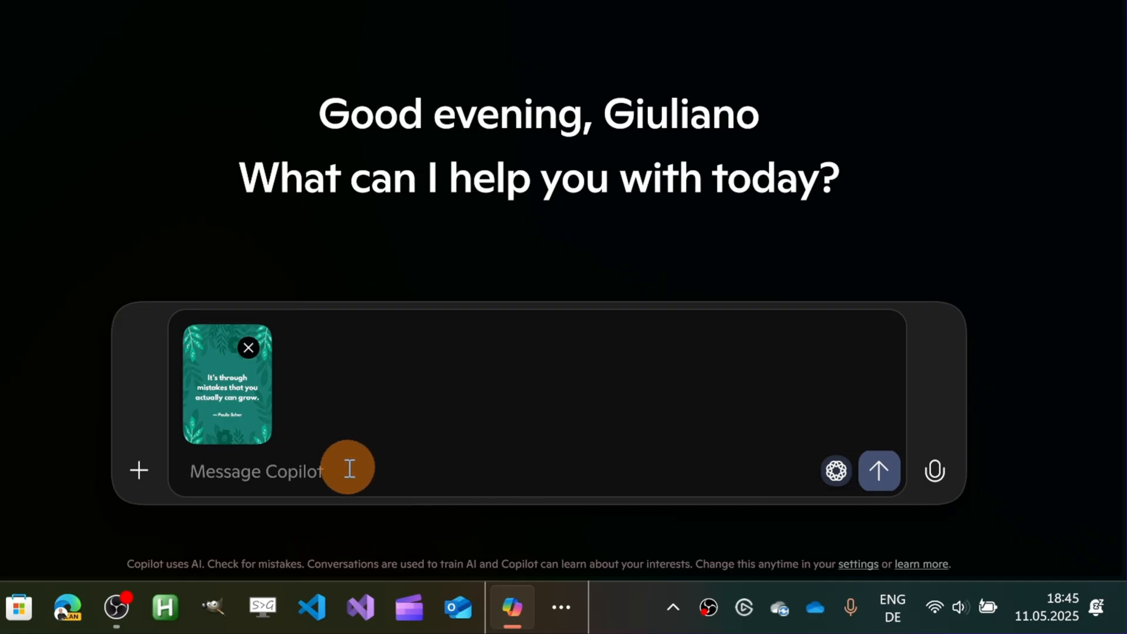
{"action": "type", "text": "e"}
{"action": "key", "text": "BackSpace"}
{"action": "type", "text": "pleas"}
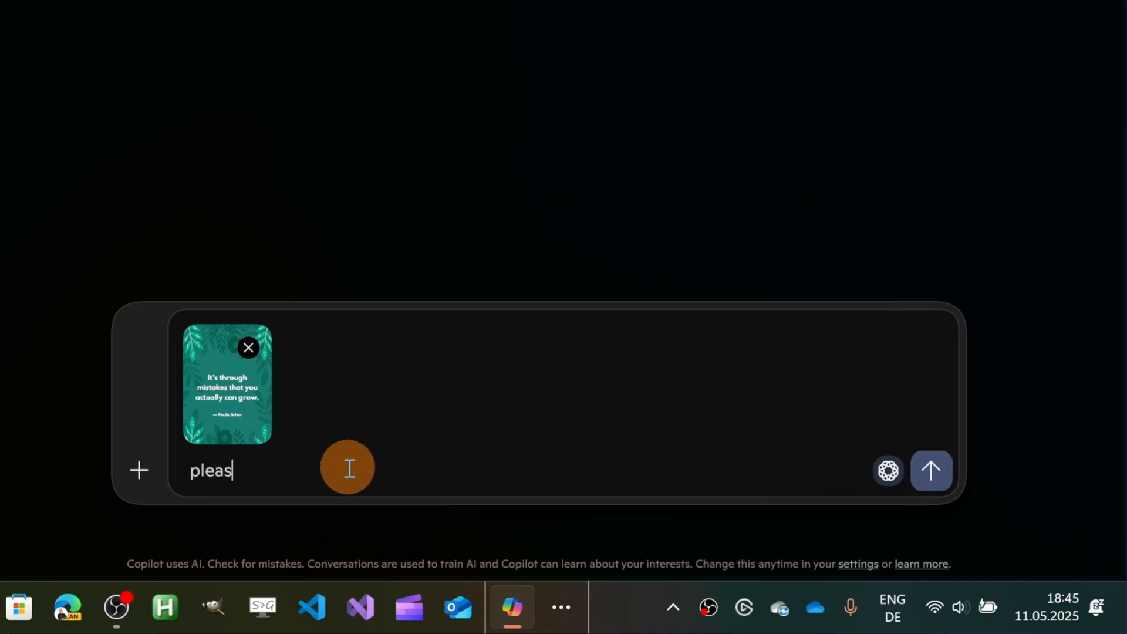
{"action": "type", "text": "e extract "}
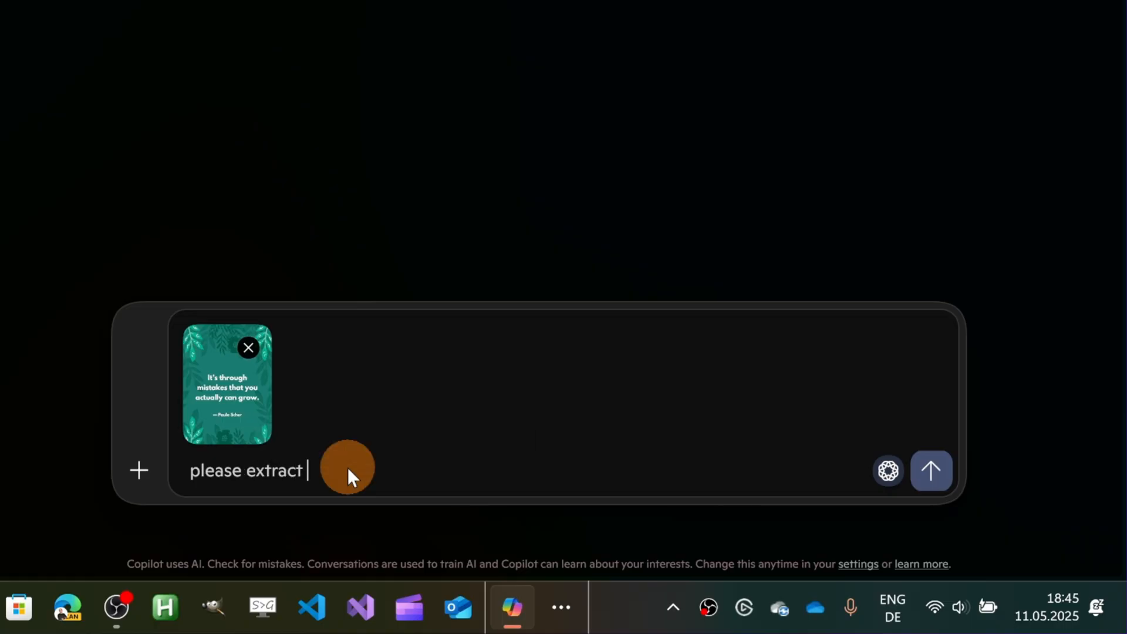
{"action": "type", "text": "the text"}
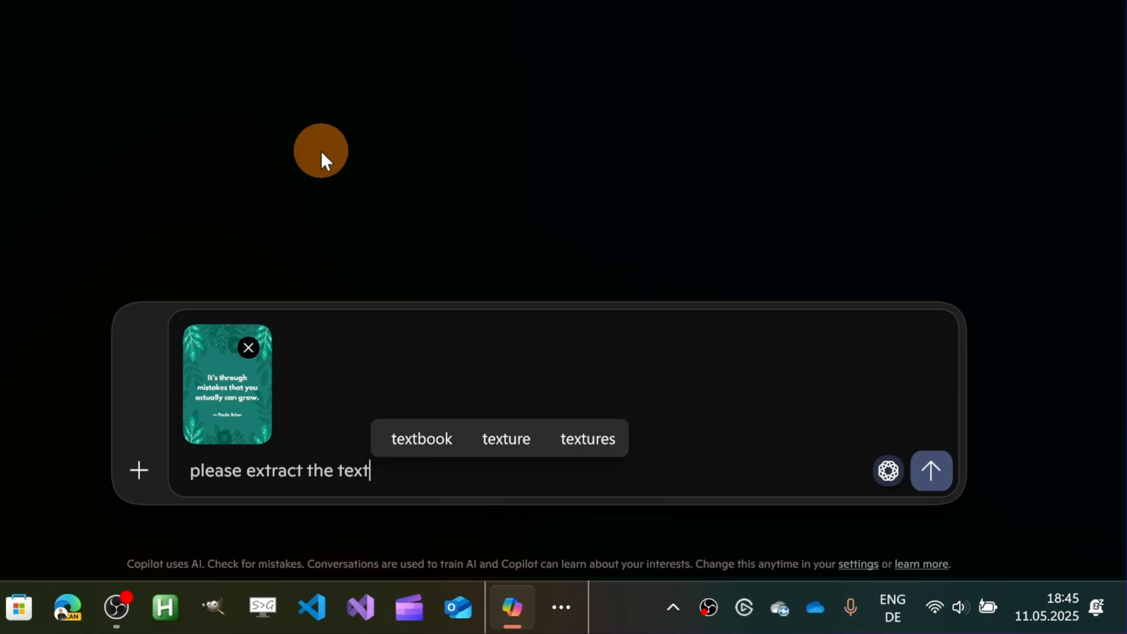
{"action": "key", "text": "Return"}
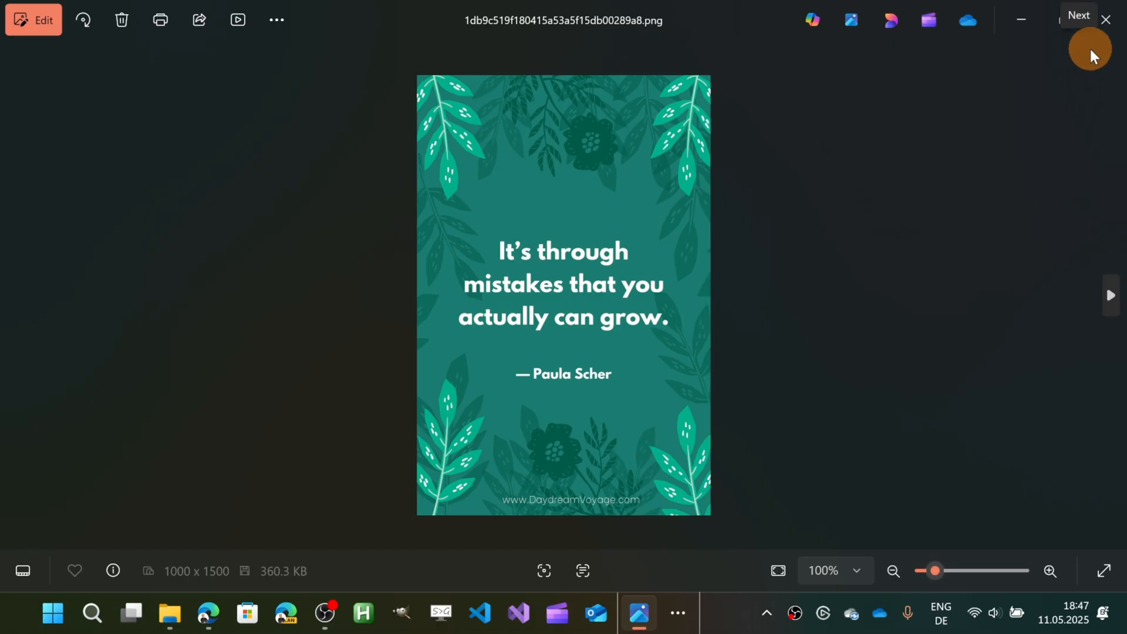
- Close Photos and browse to the Pictures folder in File Explorer
{"action": "left_click", "coordinate": [1106, 20]}
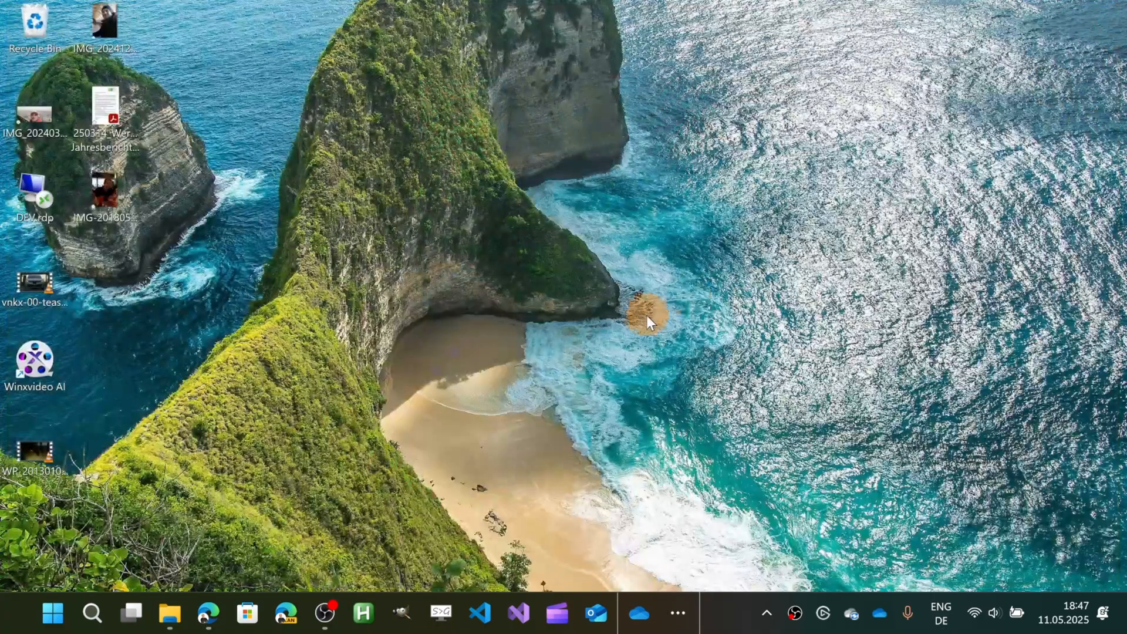
{"action": "left_click", "coordinate": [169, 613]}
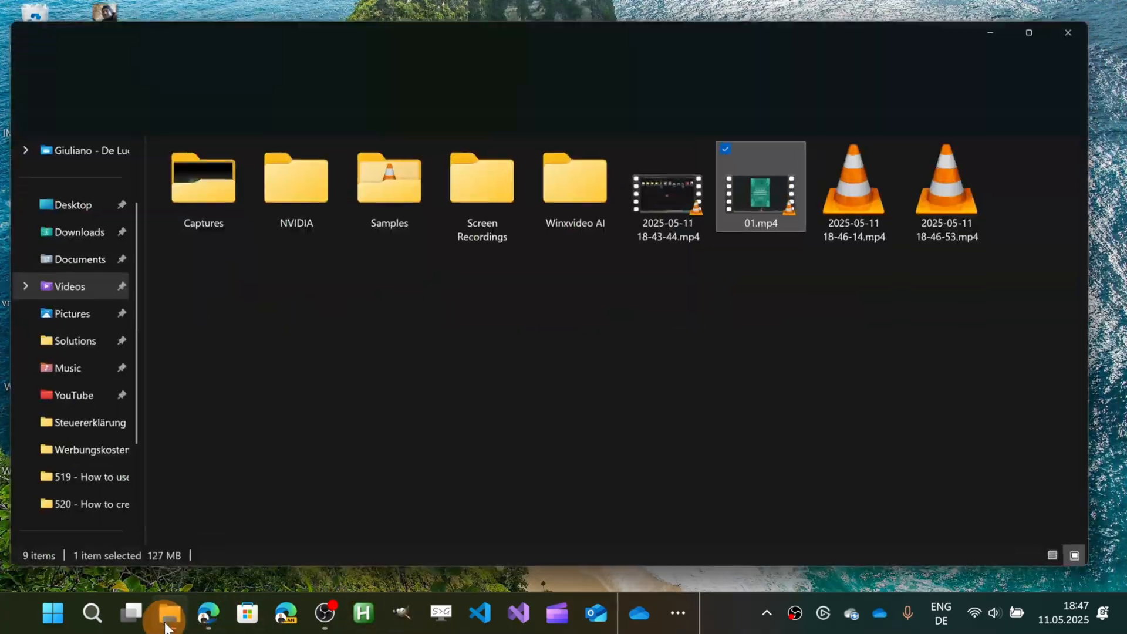
{"action": "left_click", "coordinate": [798, 316]}
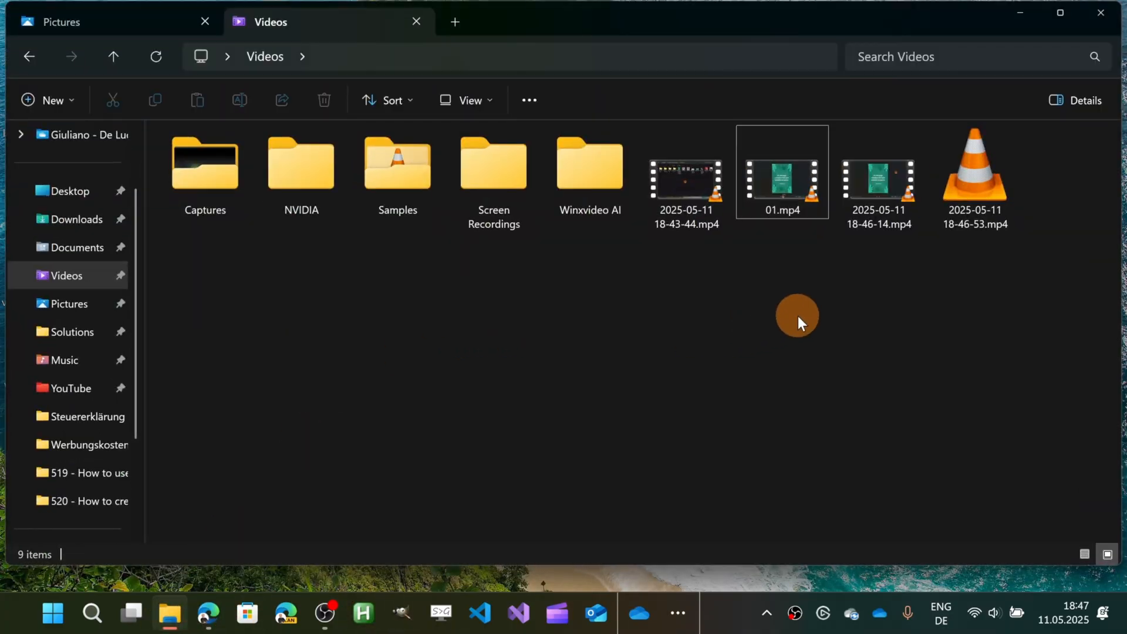
{"action": "left_click", "coordinate": [145, 31]}
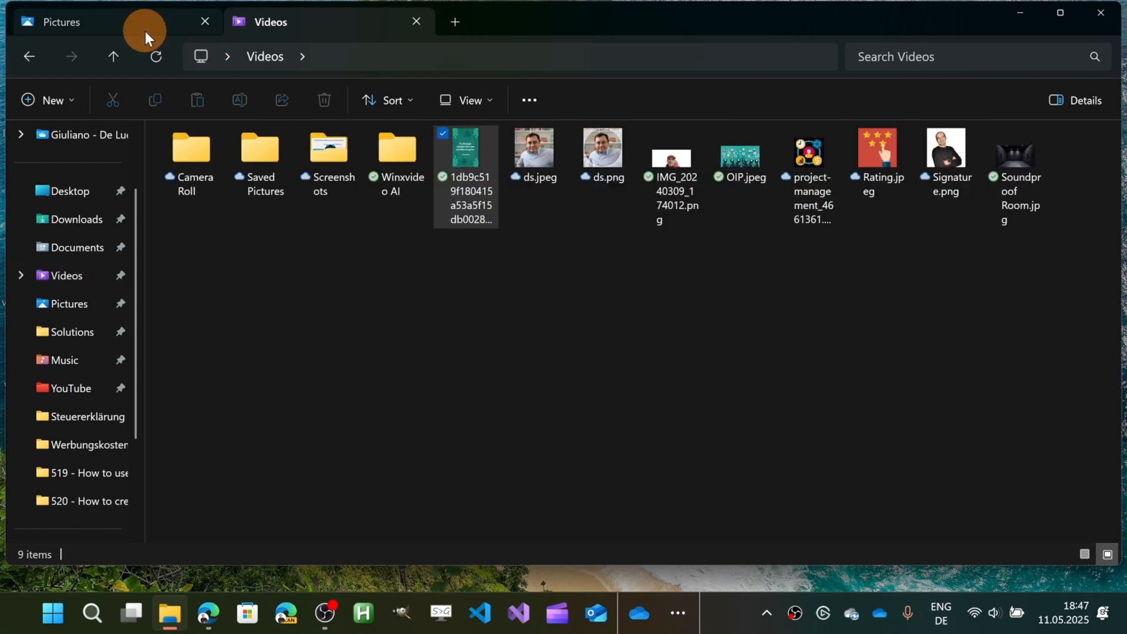
- Open the quote image with Snipping Tool and maximize its window
{"action": "right_click", "coordinate": [468, 162]}
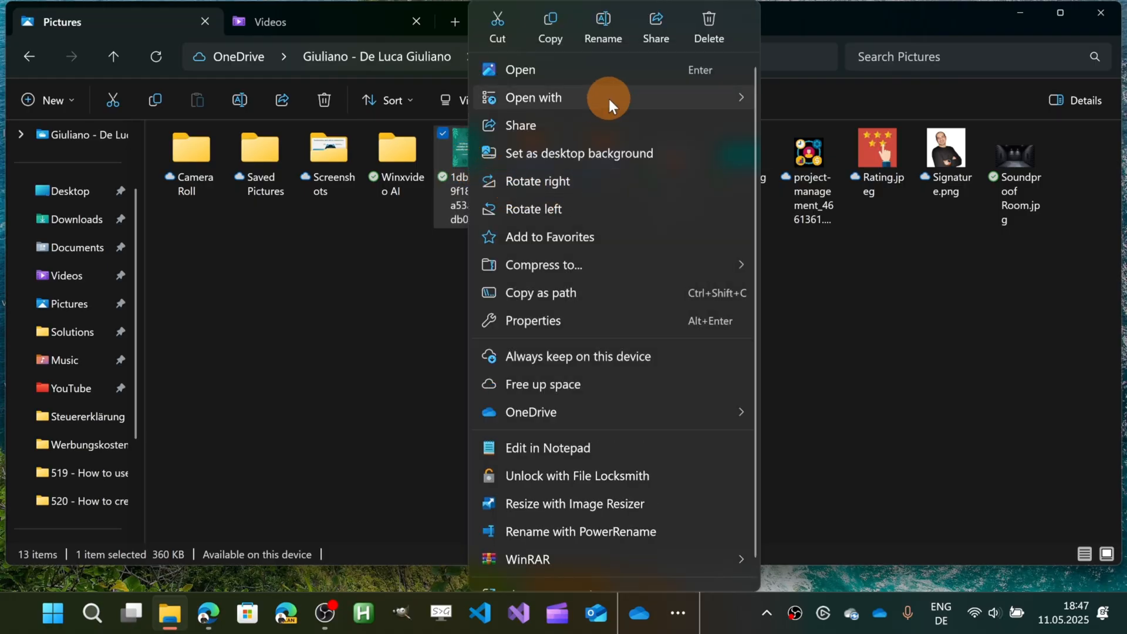
{"action": "mouse_move", "coordinate": [564, 98]}
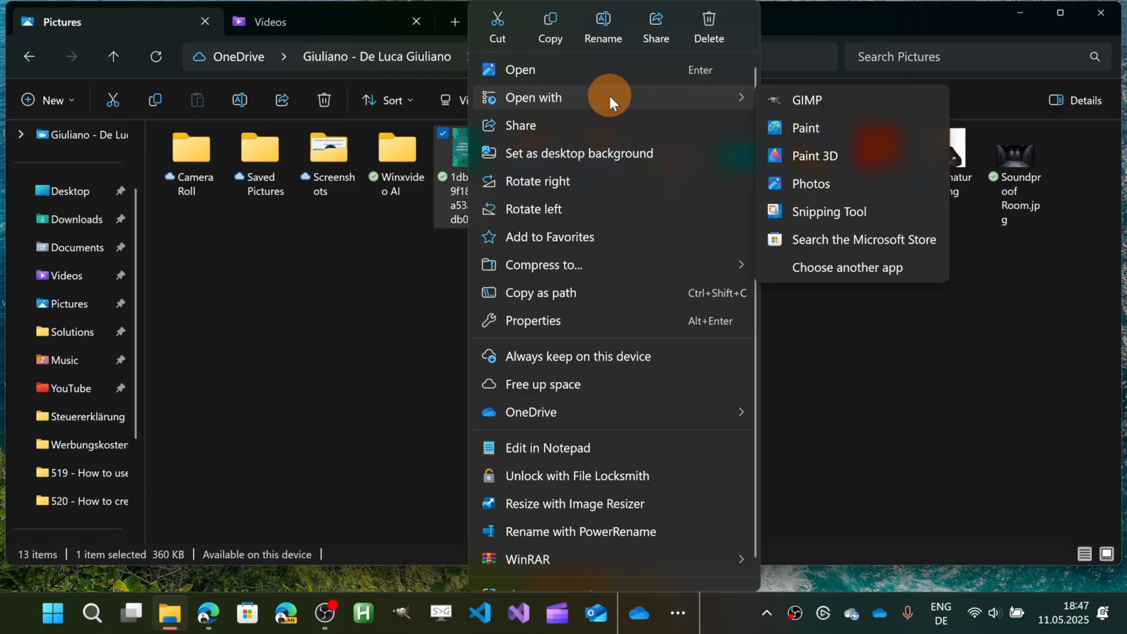
{"action": "left_click", "coordinate": [823, 216]}
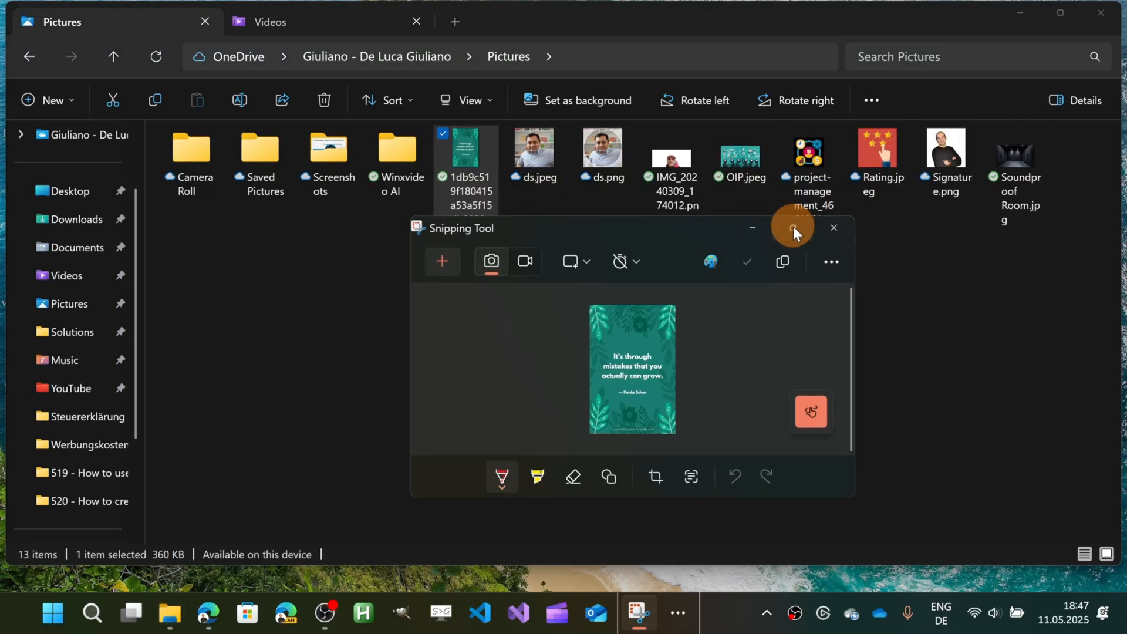
{"action": "left_click", "coordinate": [794, 226]}
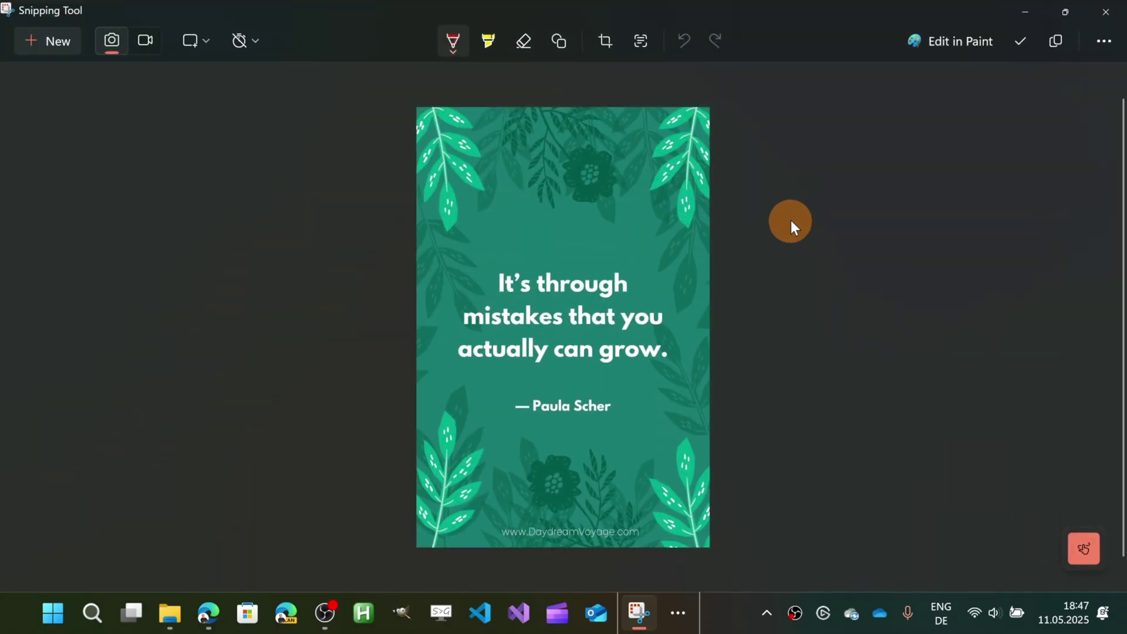
- Run Text actions on the image and copy all recognized text as plain text
{"action": "left_click", "coordinate": [637, 41]}
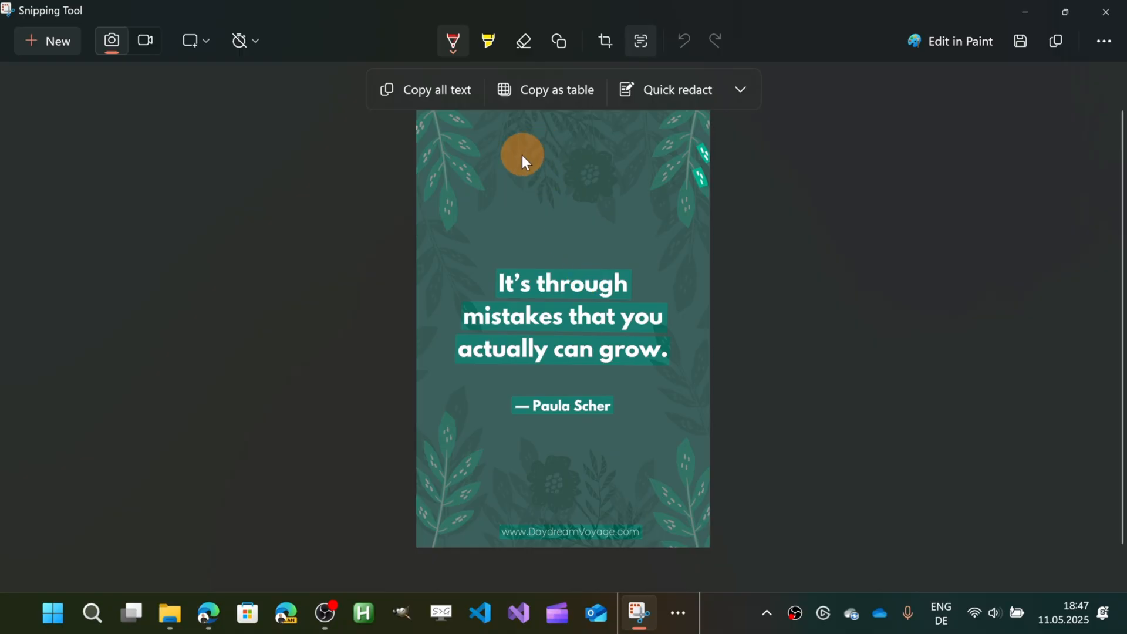
{"action": "left_click", "coordinate": [433, 93]}
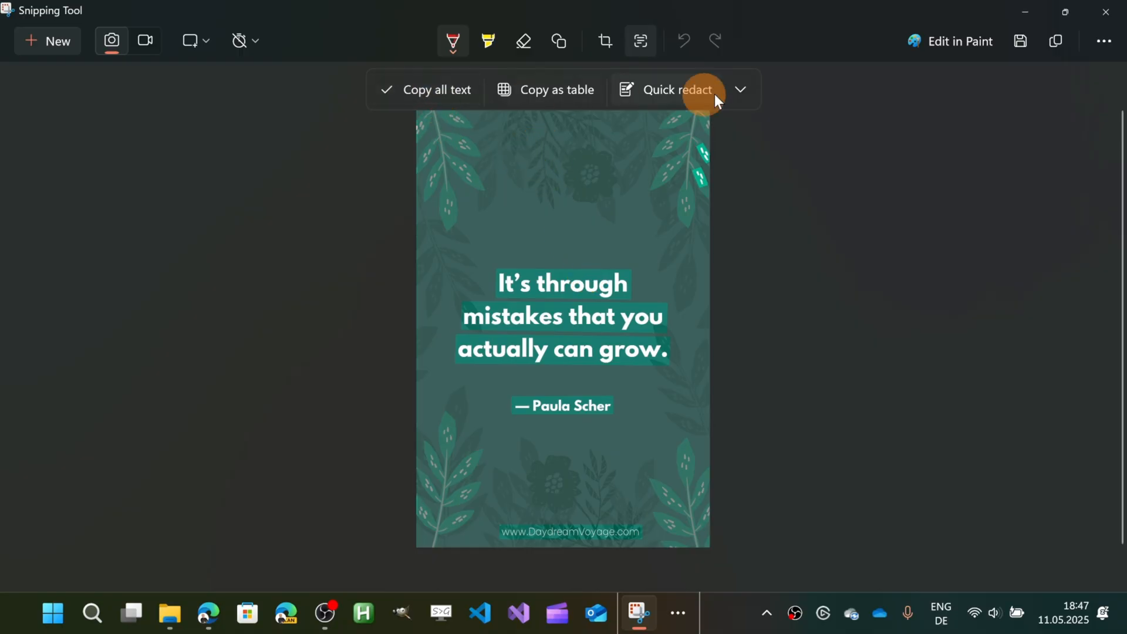
{"action": "left_click", "coordinate": [742, 88]}
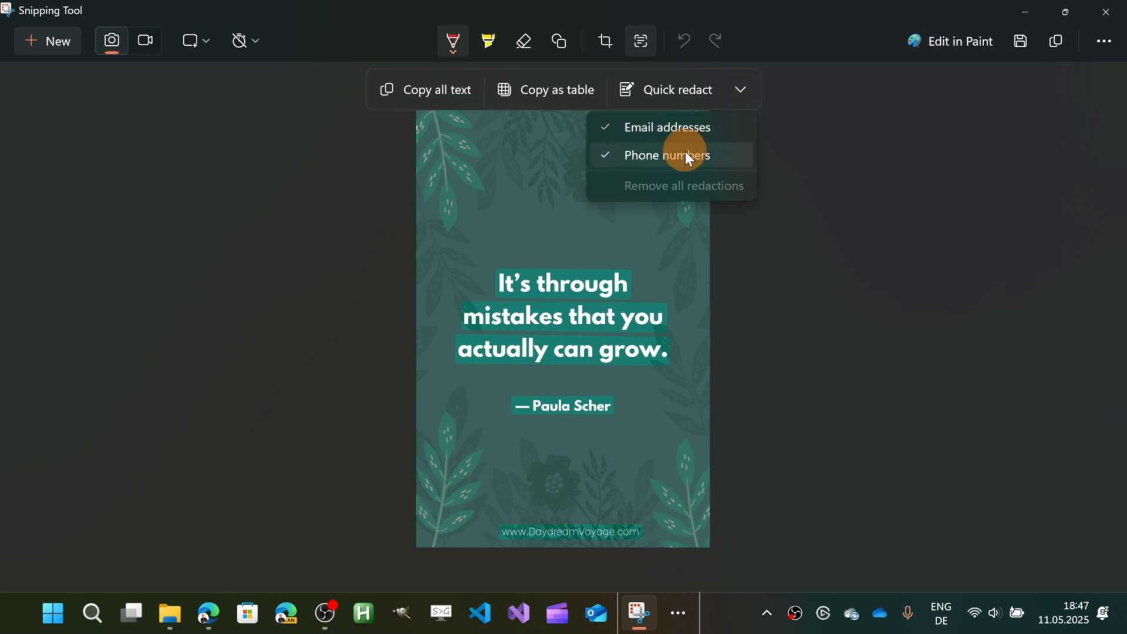
- Copy the recognized text as a table, then copy all text again
{"action": "left_click", "coordinate": [566, 89]}
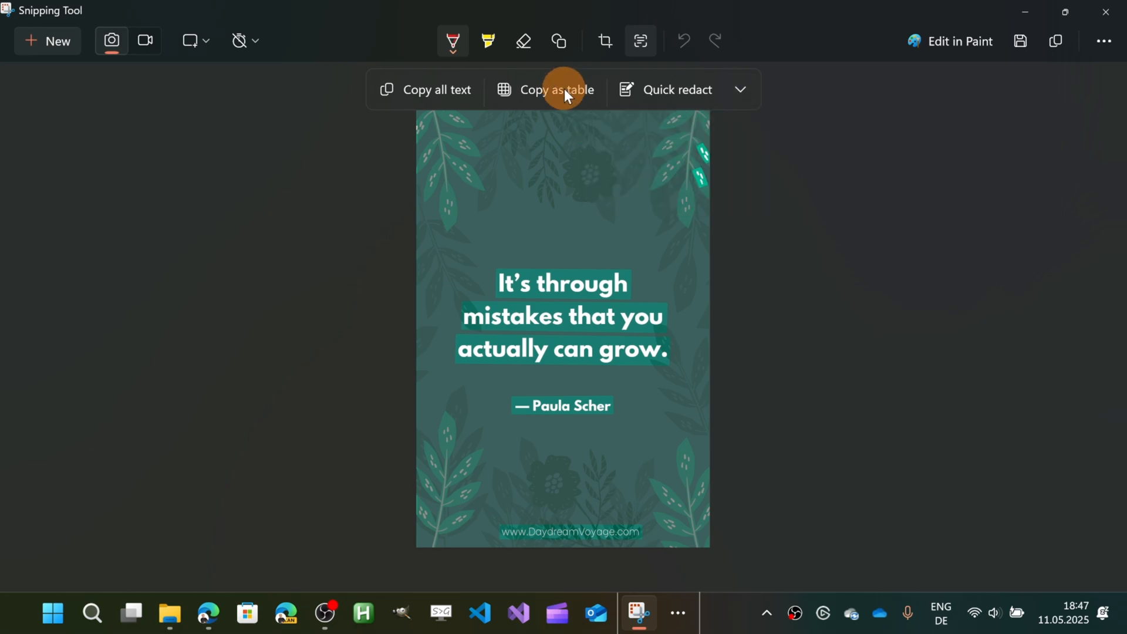
{"action": "left_click", "coordinate": [564, 89]}
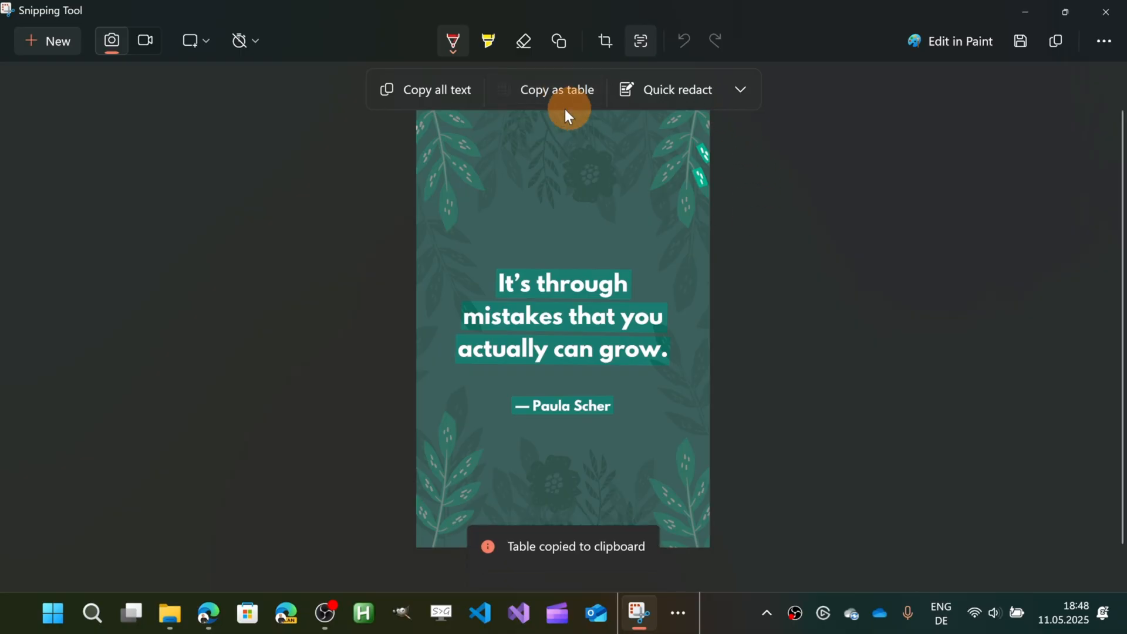
{"action": "left_click", "coordinate": [437, 89]}
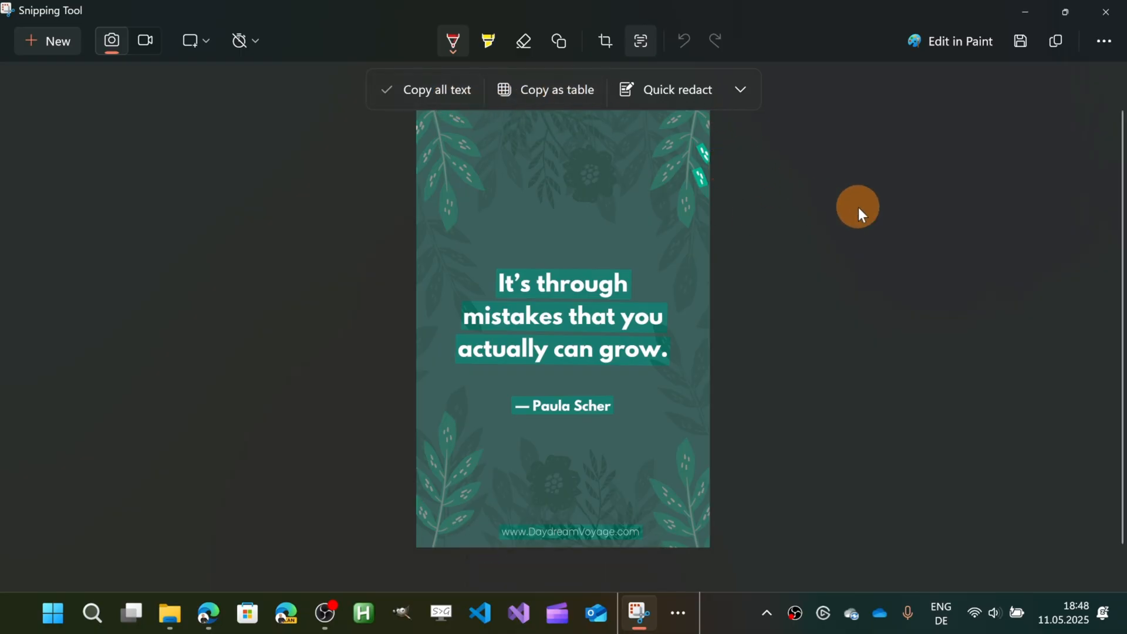